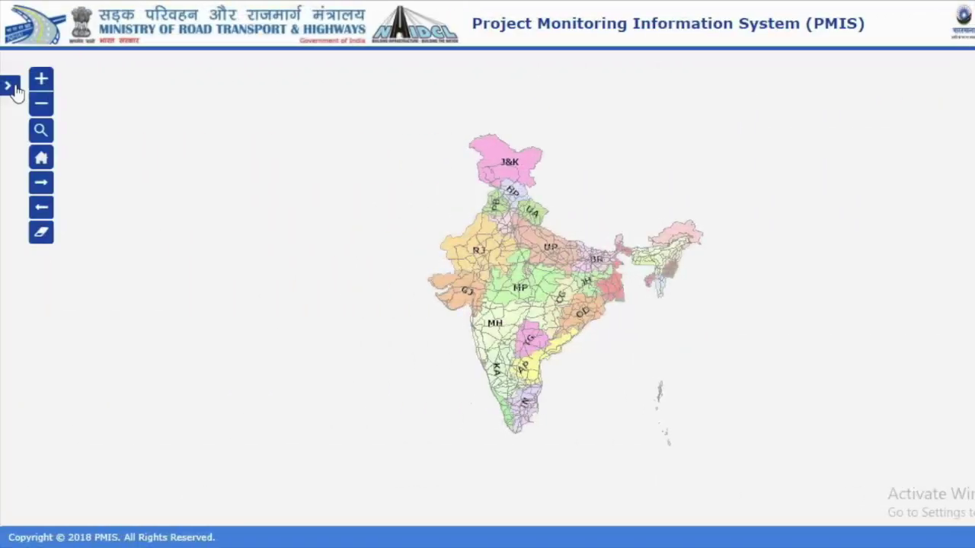
- Cycle through satellite, street, topographic and National Geographic base maps, settle on OpenStreetMap, expand Projects
left_click(14, 89)
left_click(109, 92)
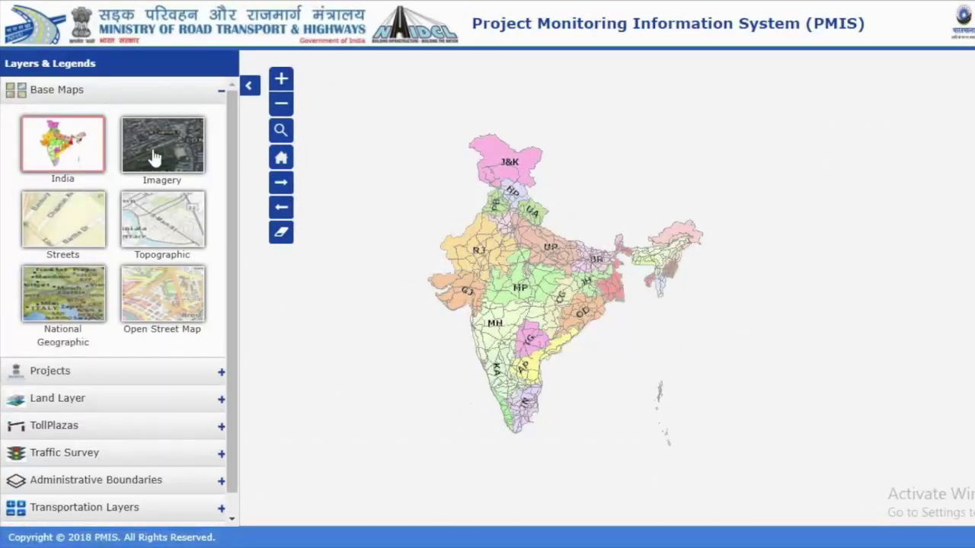
left_click(160, 155)
left_click(46, 219)
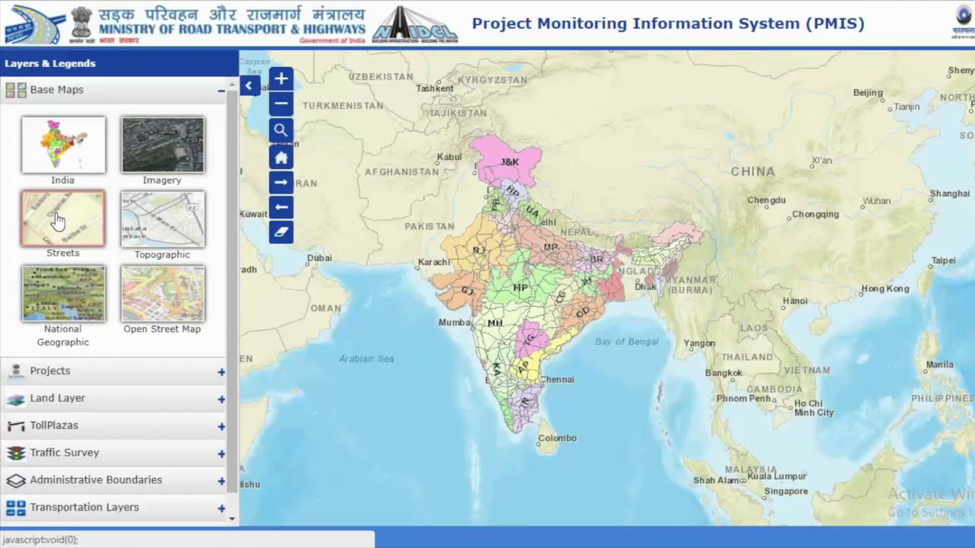
left_click(153, 220)
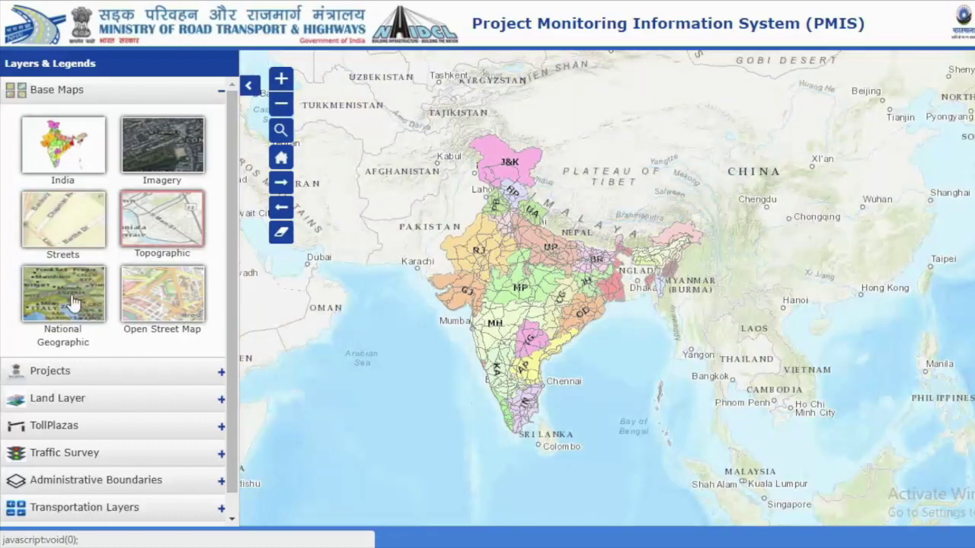
left_click(66, 303)
left_click(162, 293)
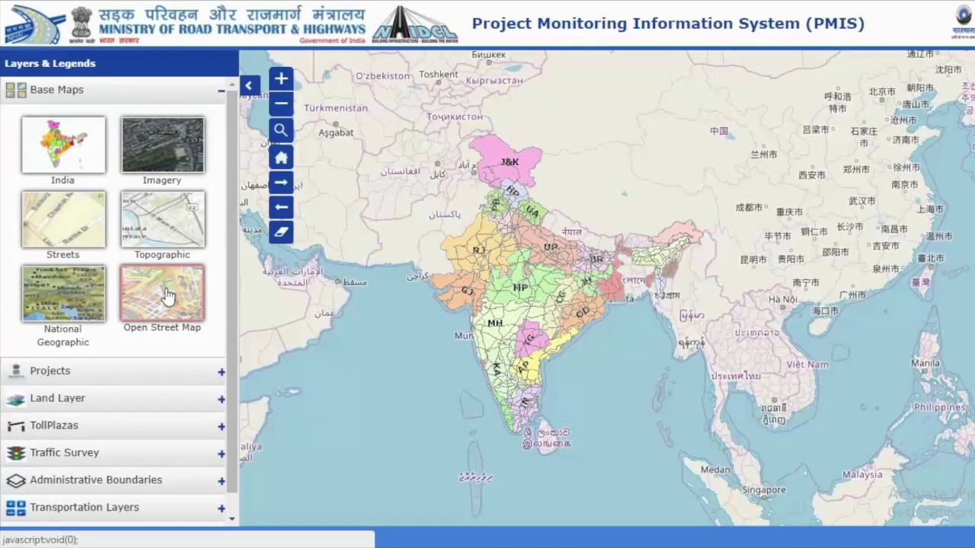
left_click(218, 372)
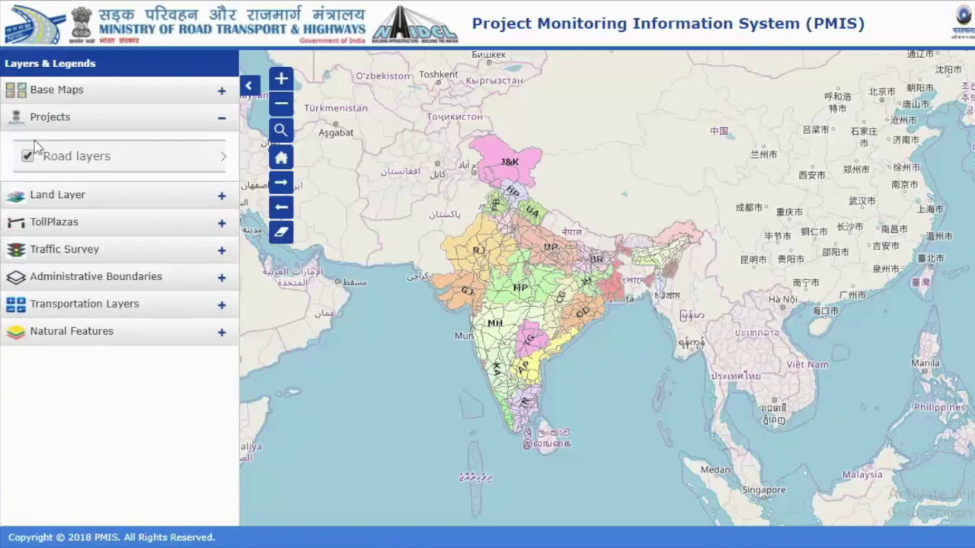
- Toggle the NorthSouthEastWestCorridor road sublayer on and off, then show the Land Layer's Corridor Types
left_click(223, 157)
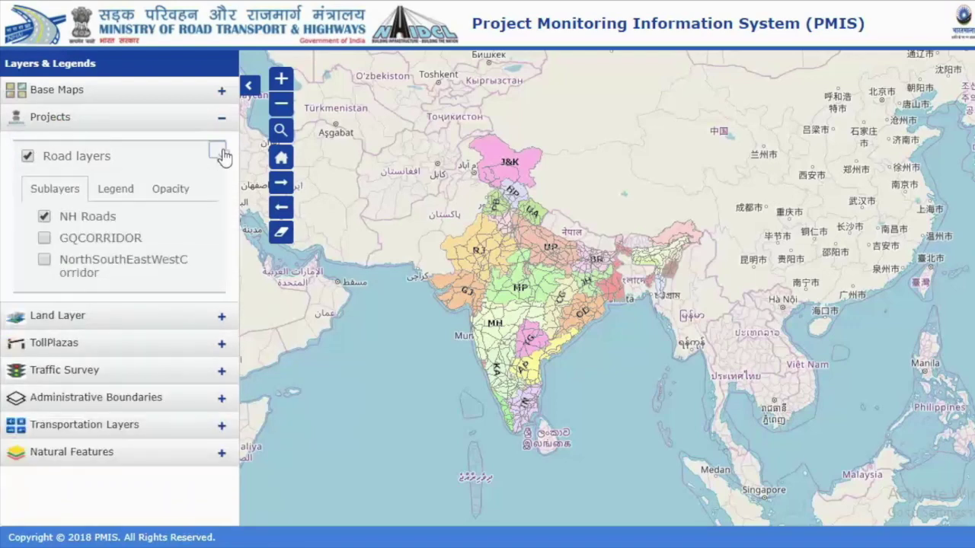
left_click(44, 238)
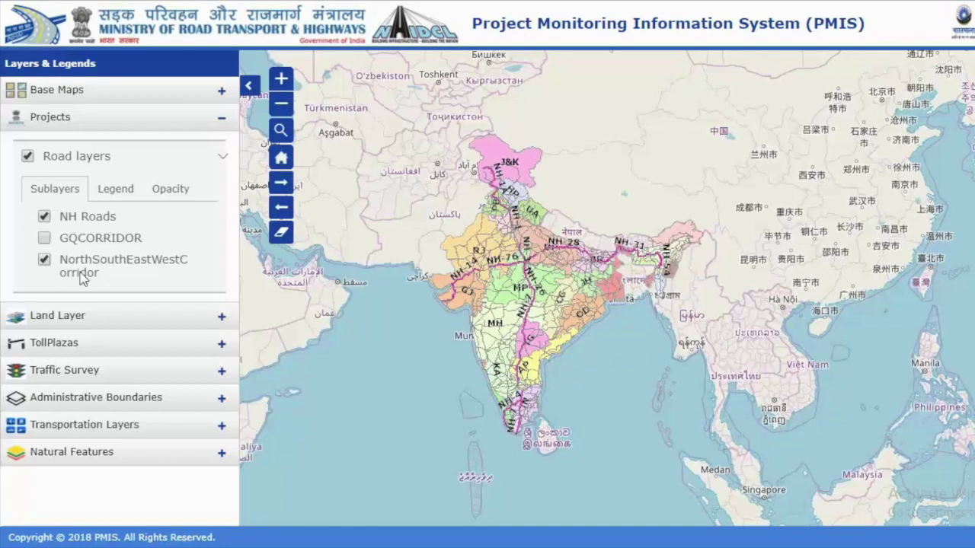
left_click(45, 261)
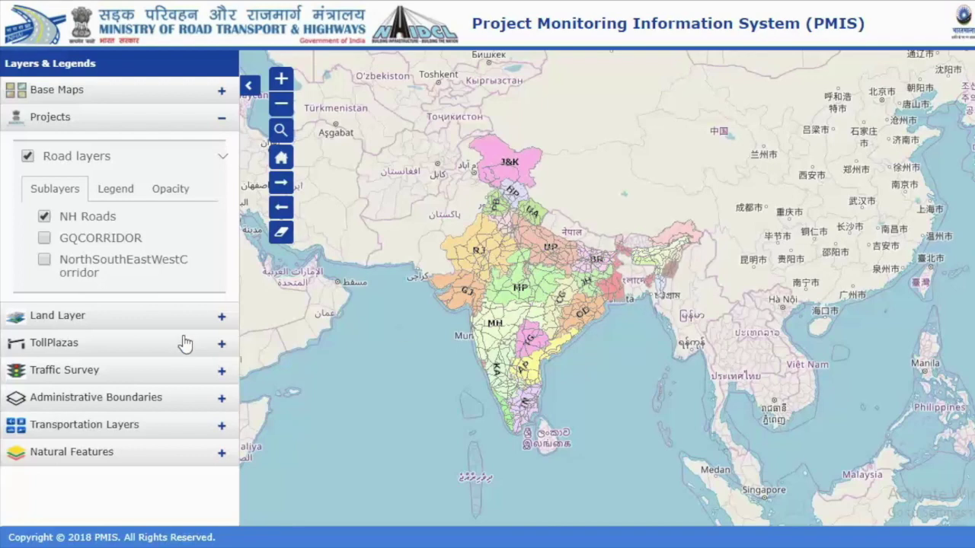
left_click(220, 319)
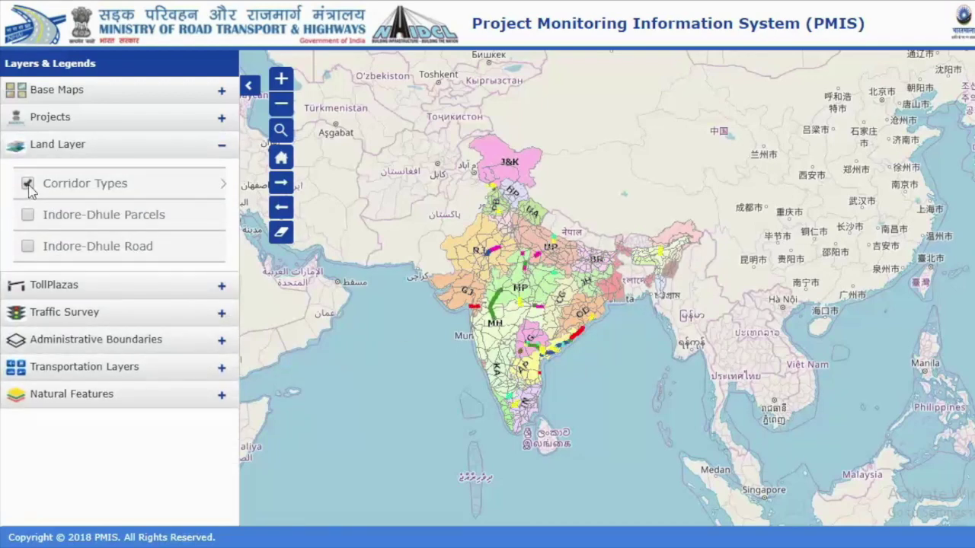
- Inspect a Maharashtra corridor's details popup, then hide the Corridor Types layer
left_click(493, 306)
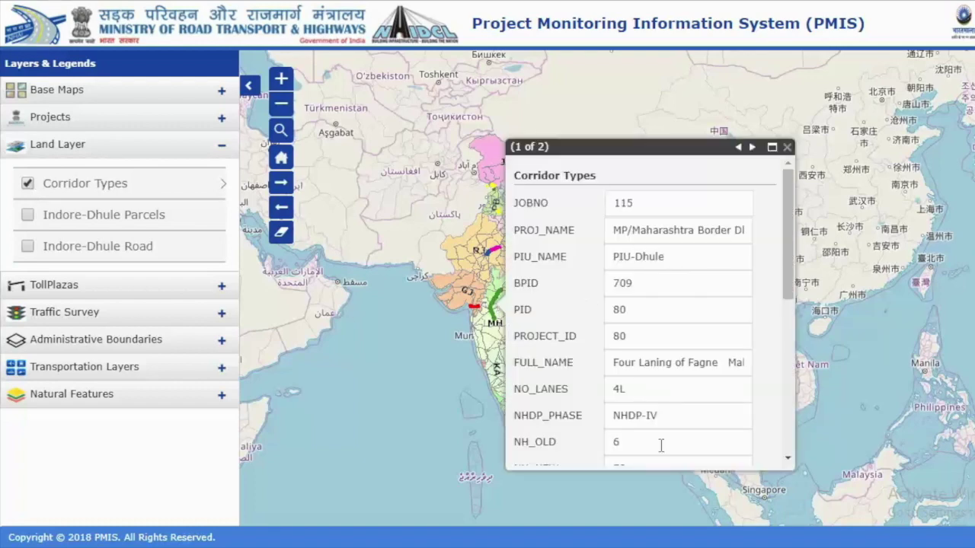
scroll(787, 255, "down", 10)
scroll(787, 256, "up", 8)
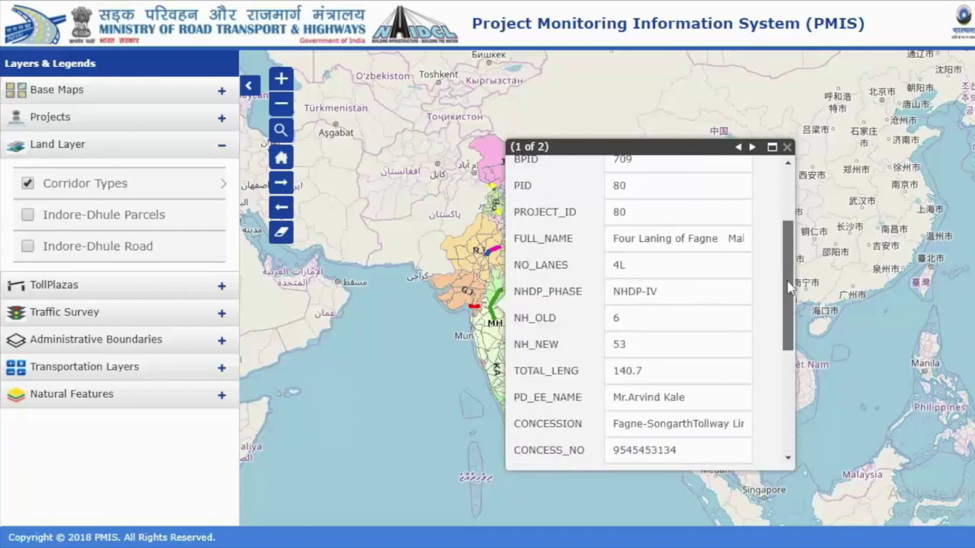
left_click(787, 147)
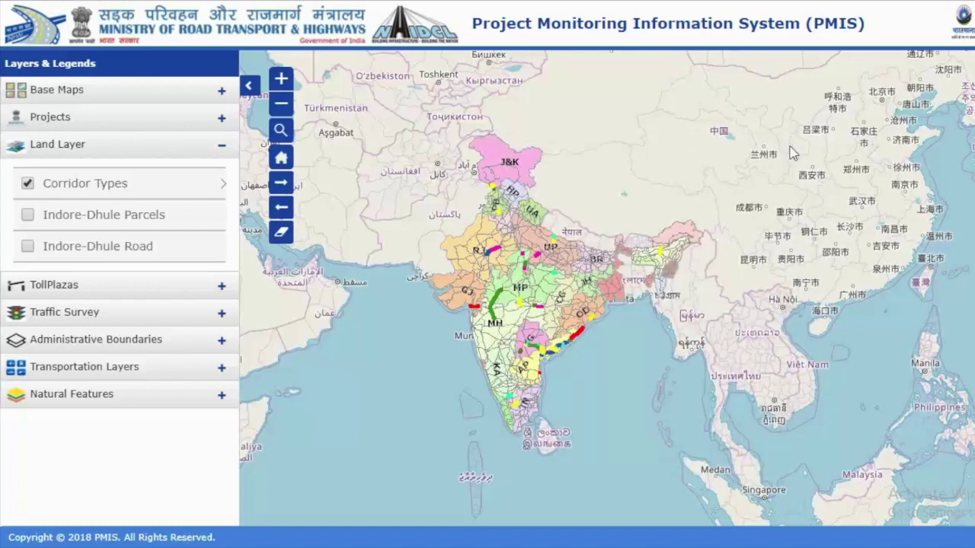
left_click(27, 184)
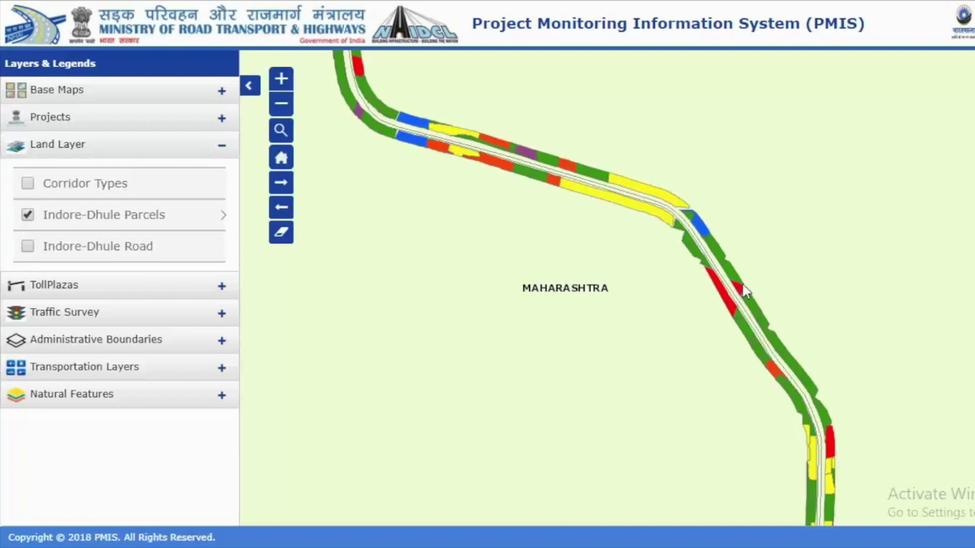
- Show the Indore-Dhule Road and inspect a roadside land parcel's details
left_click(28, 248)
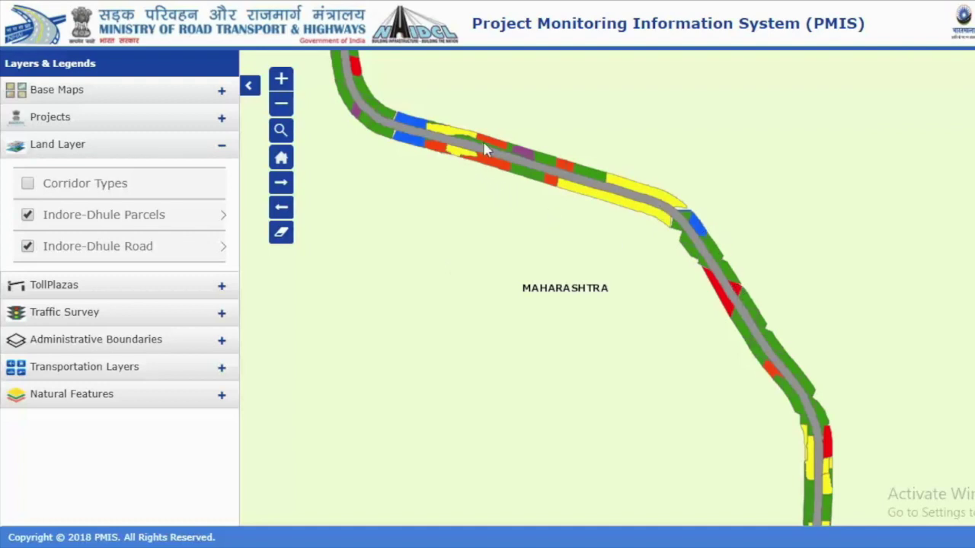
left_click(763, 318)
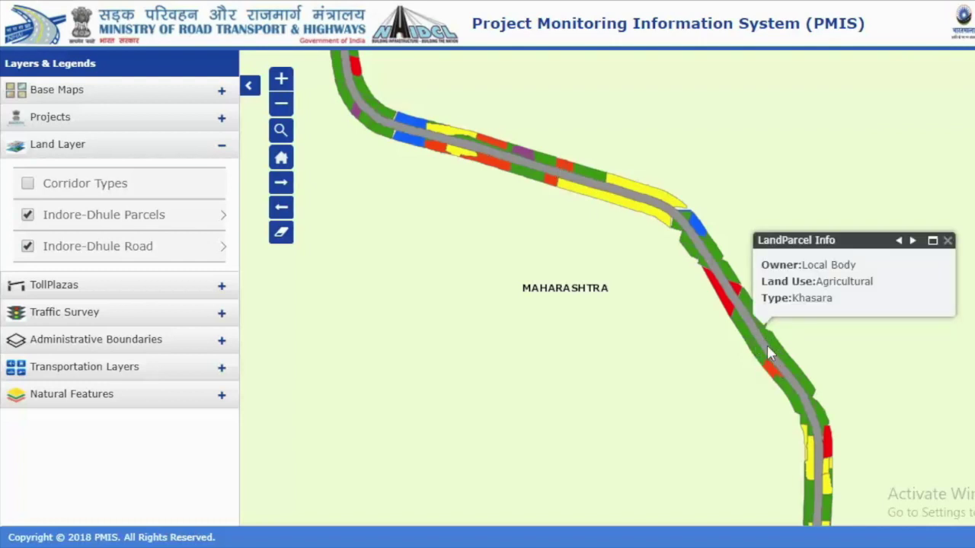
left_click(744, 341)
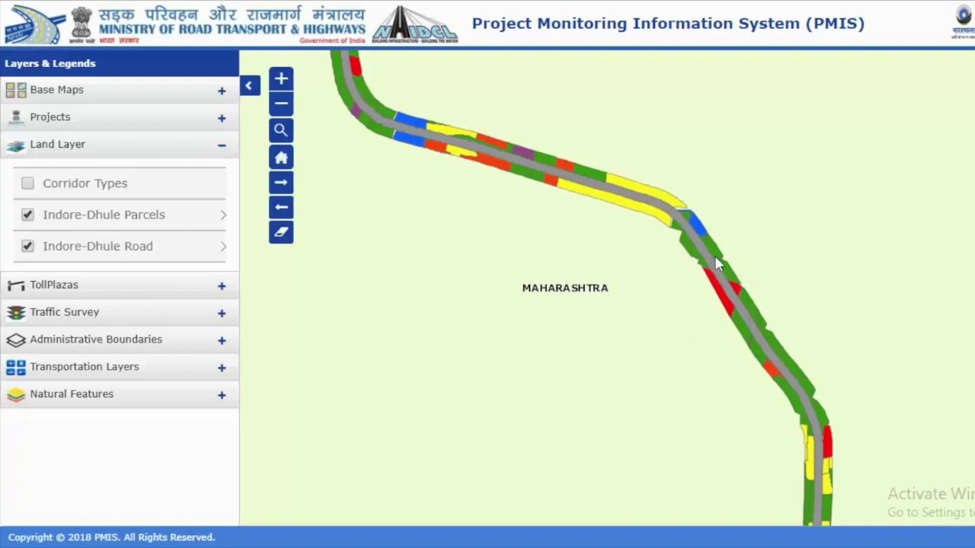
left_click(759, 308)
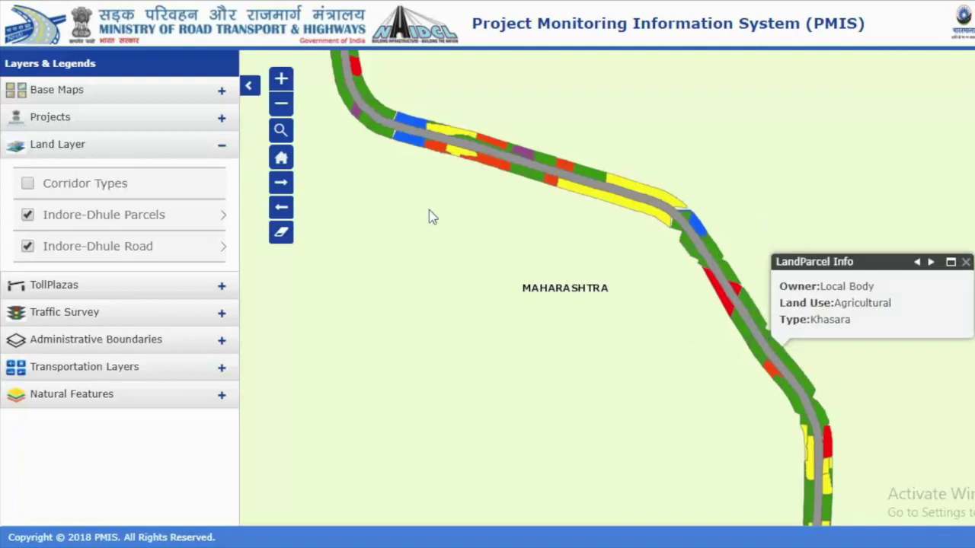
- Turn off the Indore-Dhule Road and Parcels layers and reset to the full India extent
left_click(28, 246)
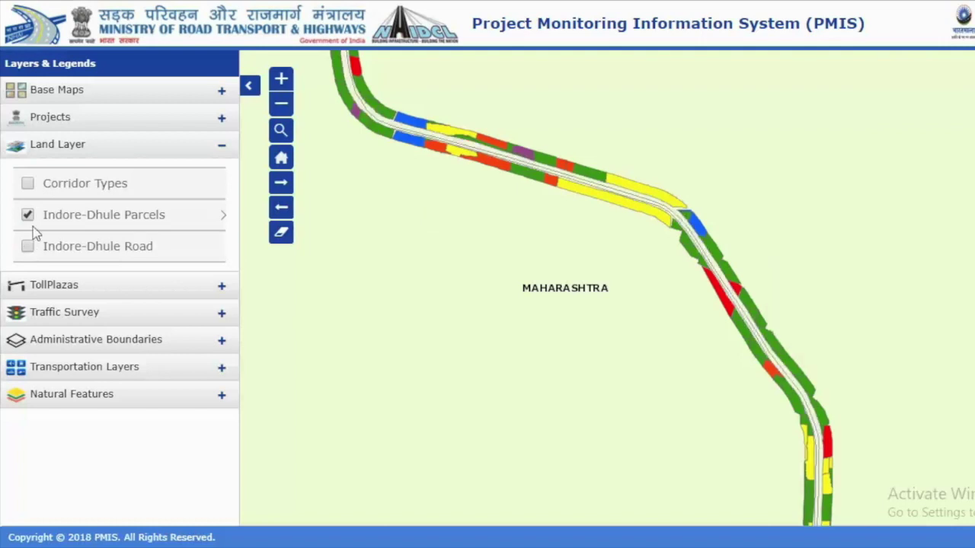
left_click(28, 215)
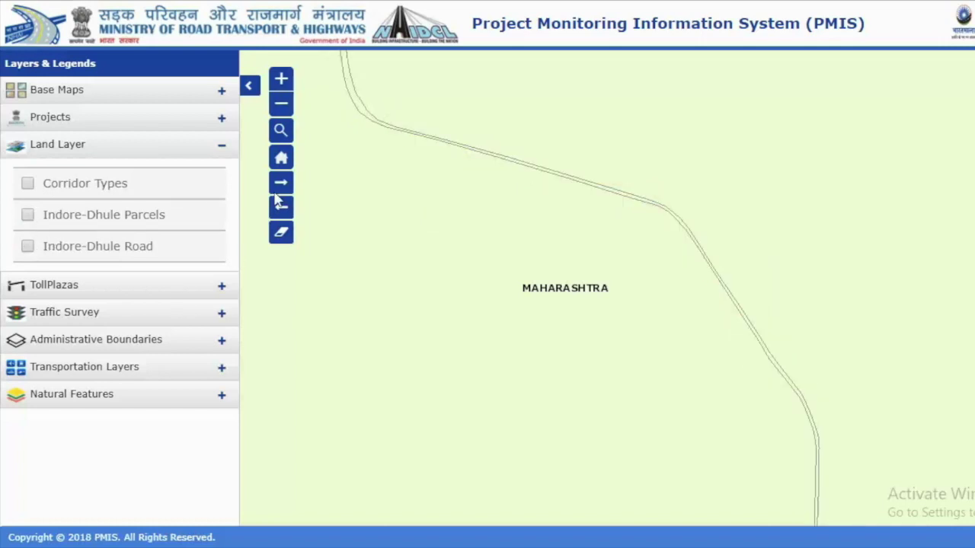
left_click(281, 161)
- From the full India view, show the TollPlazas layer and view a toll plaza's information popup
left_click(281, 162)
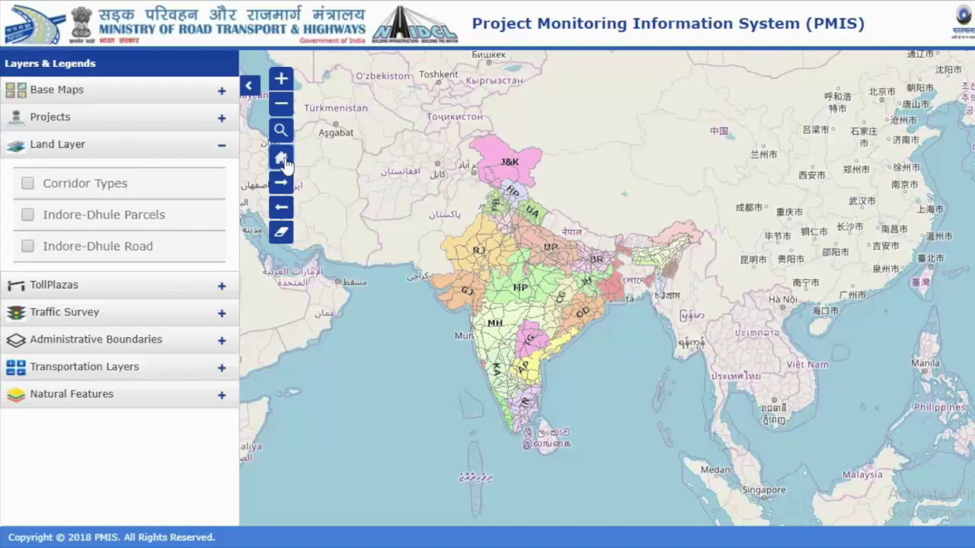
left_click(220, 287)
left_click(27, 211)
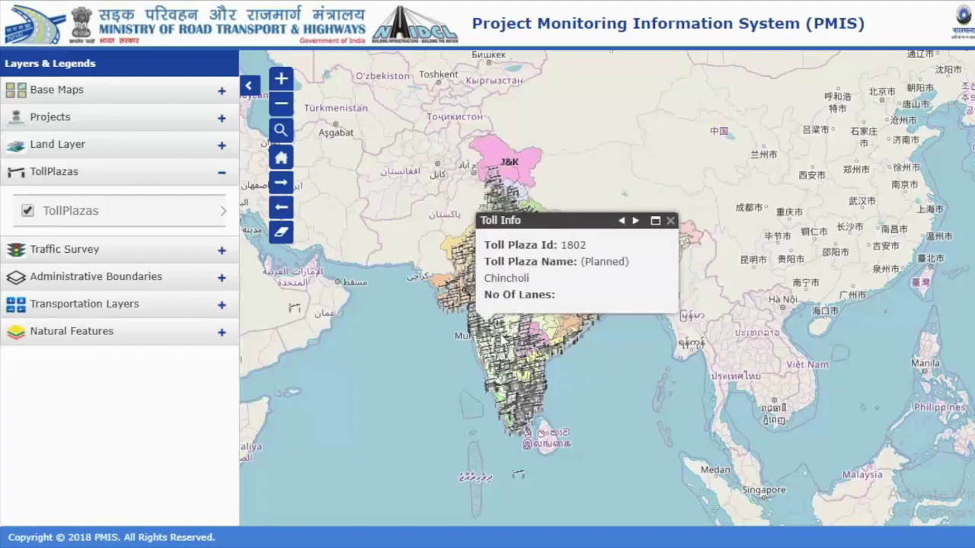
mouse_move(508, 204)
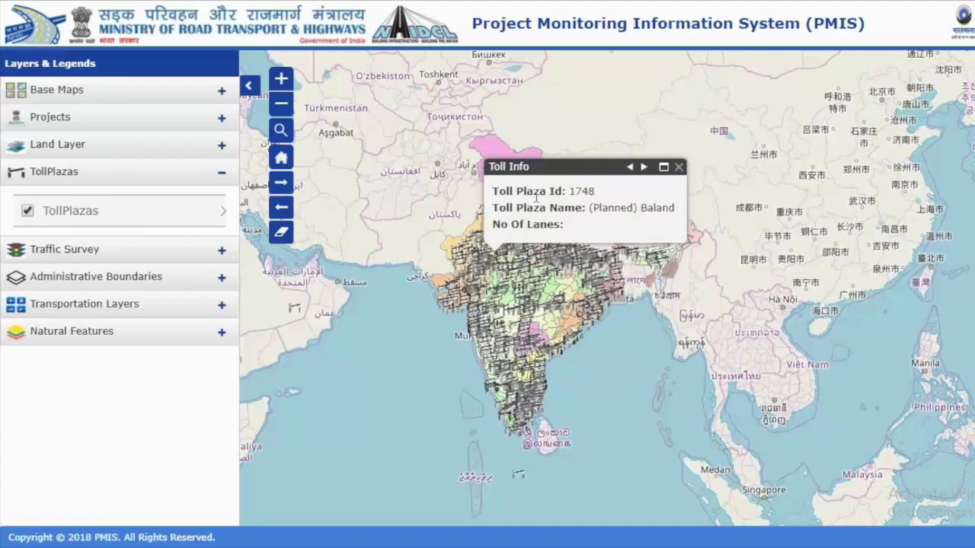
left_click(679, 167)
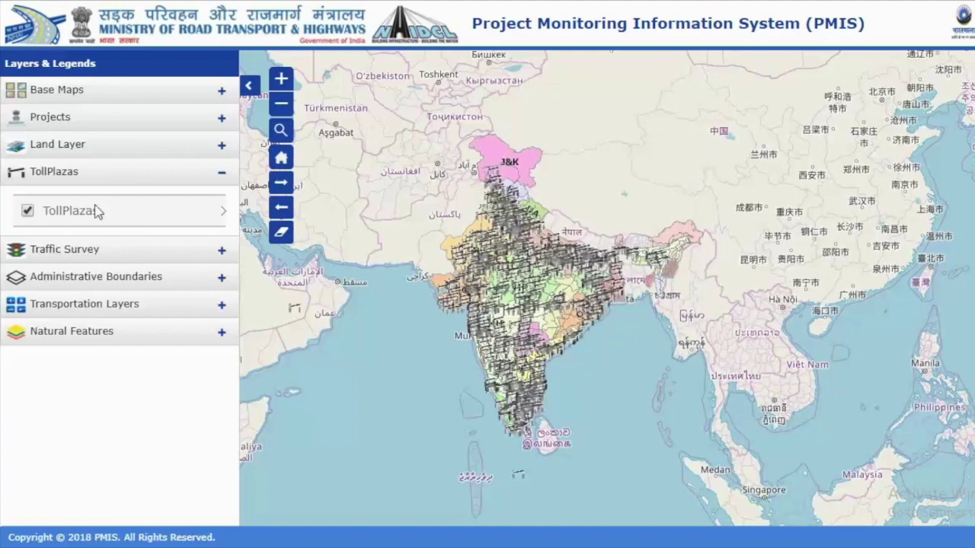
- Zoom into Gujarat and back out, then hide the TollPlazas layer
mouse_move(467, 308)
scroll(467, 309, "up", 5)
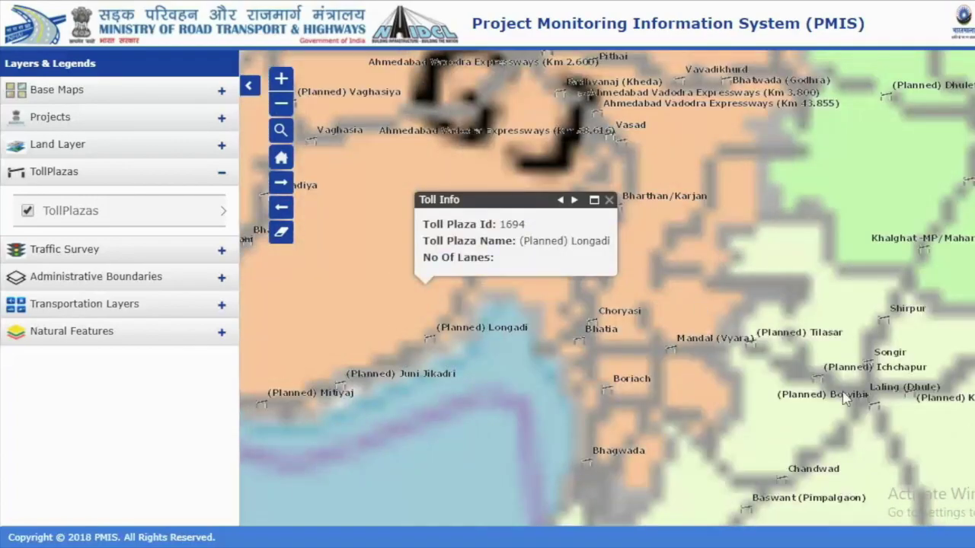
scroll(656, 318, "down", 3)
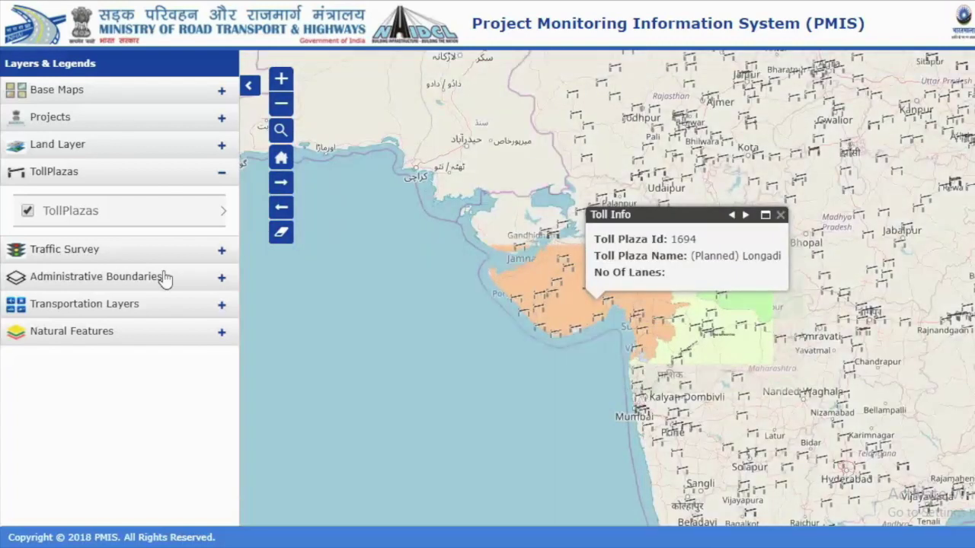
left_click(28, 211)
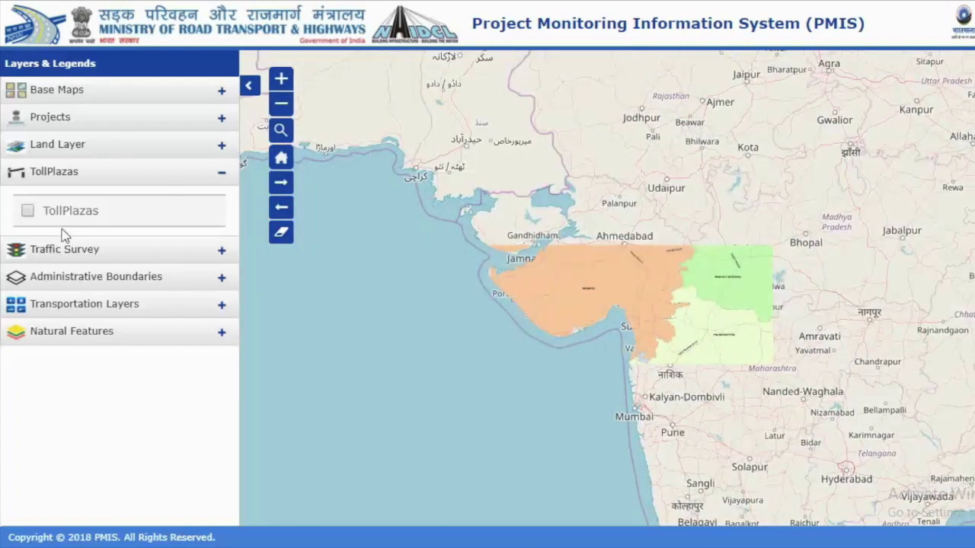
- Display Traffic Stations, pan across Madhya Pradesh's MP-labelled markers, then switch the layer off
left_click(221, 251)
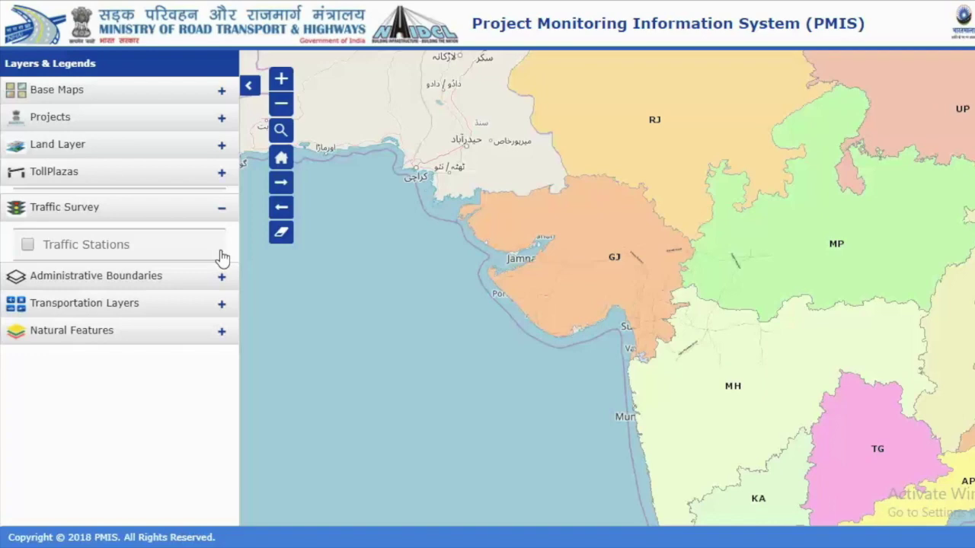
left_click(27, 239)
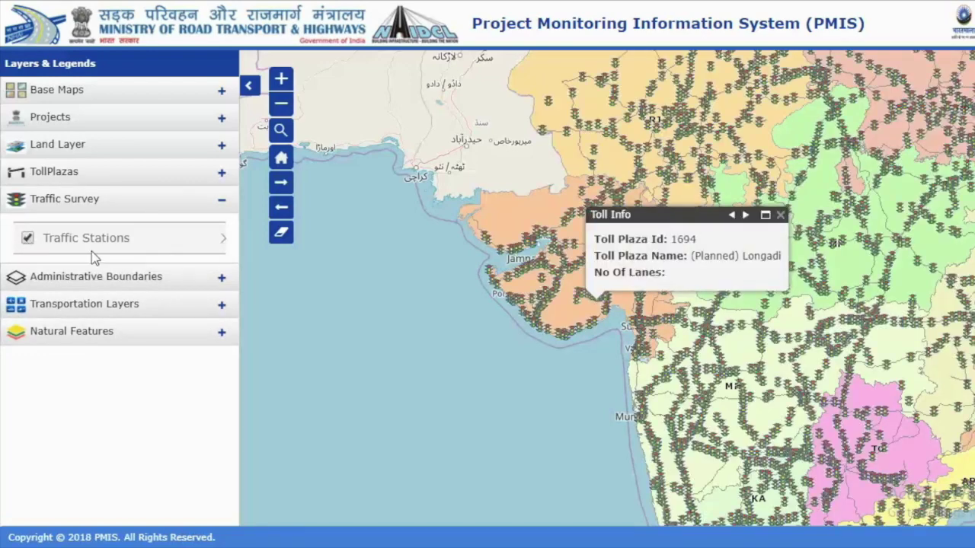
scroll(860, 264, "up", 5)
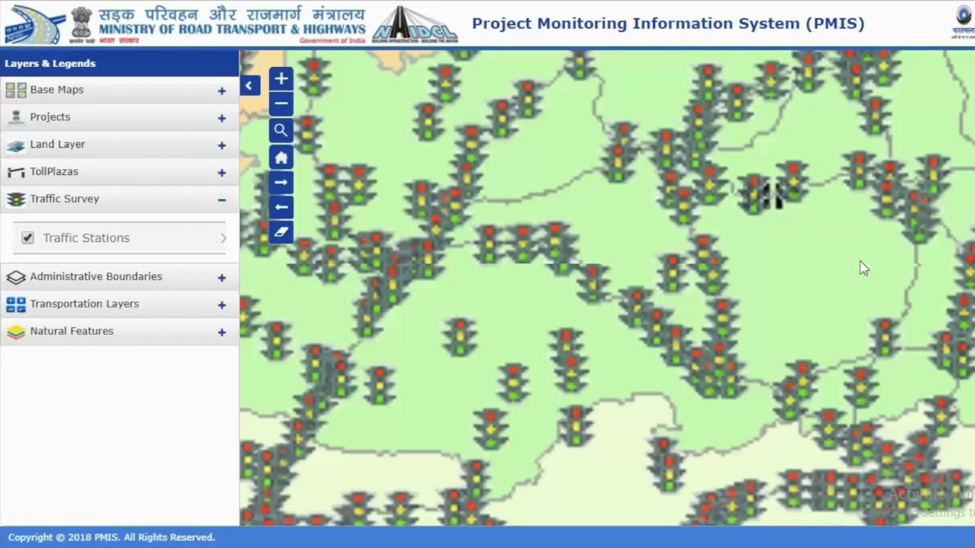
left_click_drag(638, 240, 790, 461)
left_click_drag(789, 313, 848, 424)
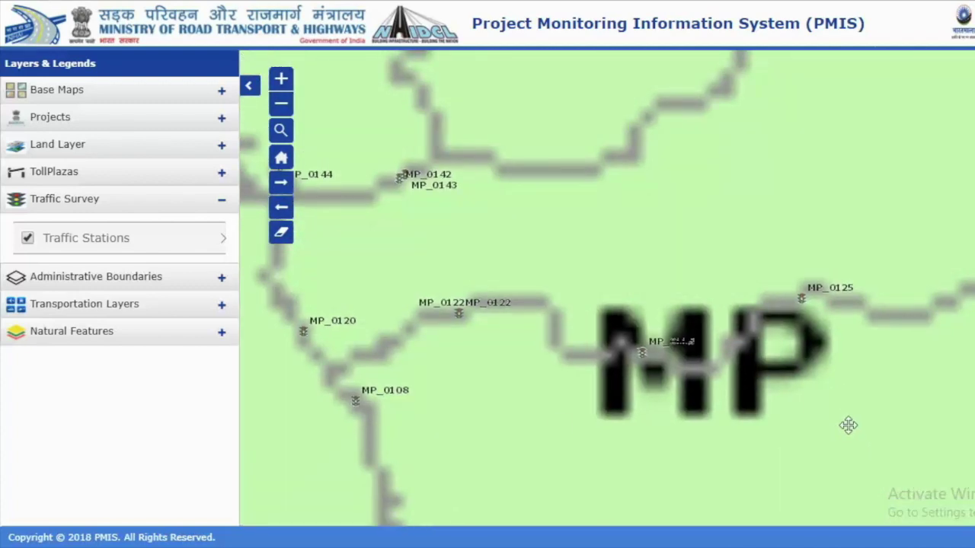
left_click_drag(466, 374, 658, 268)
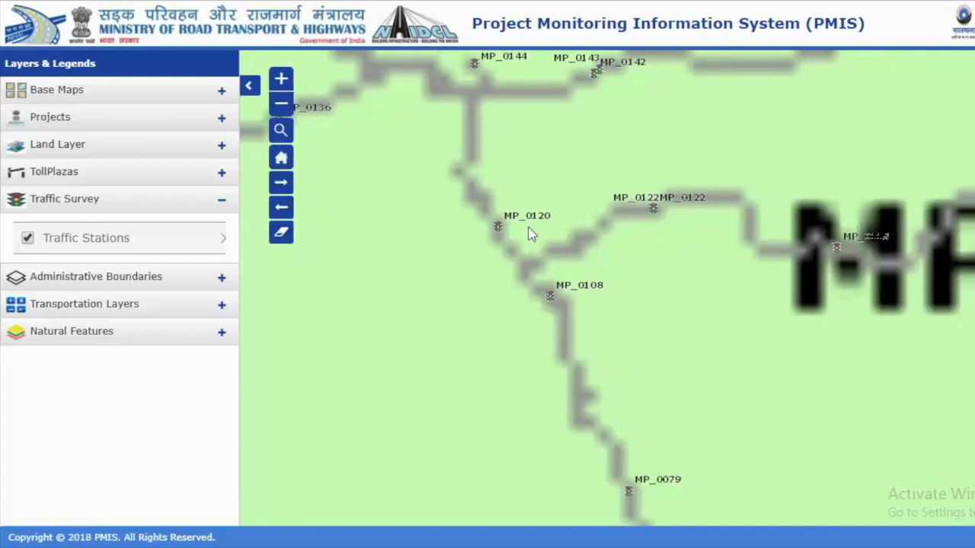
left_click(27, 239)
left_click(220, 279)
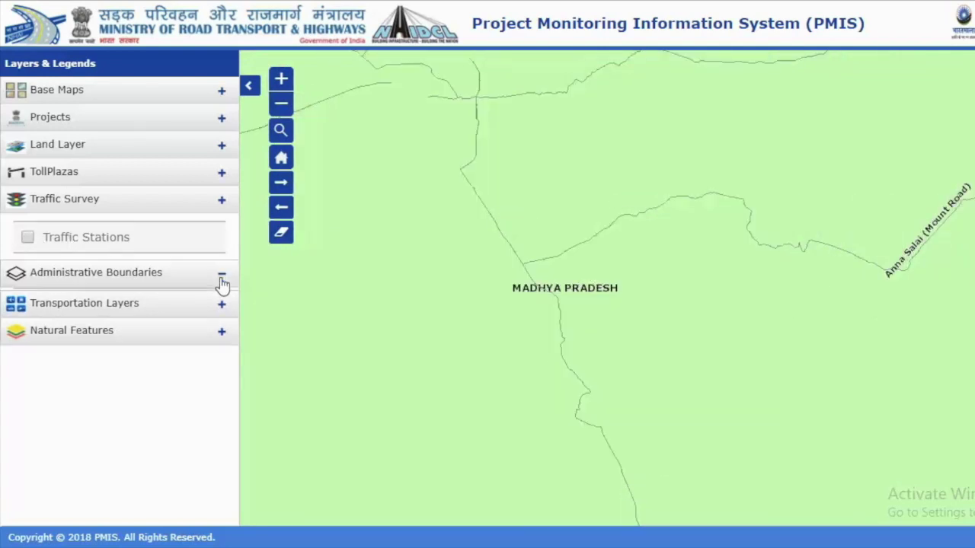
- Reset to the full India view, expand Admin layers and tick the Towns sublayer
left_click(280, 158)
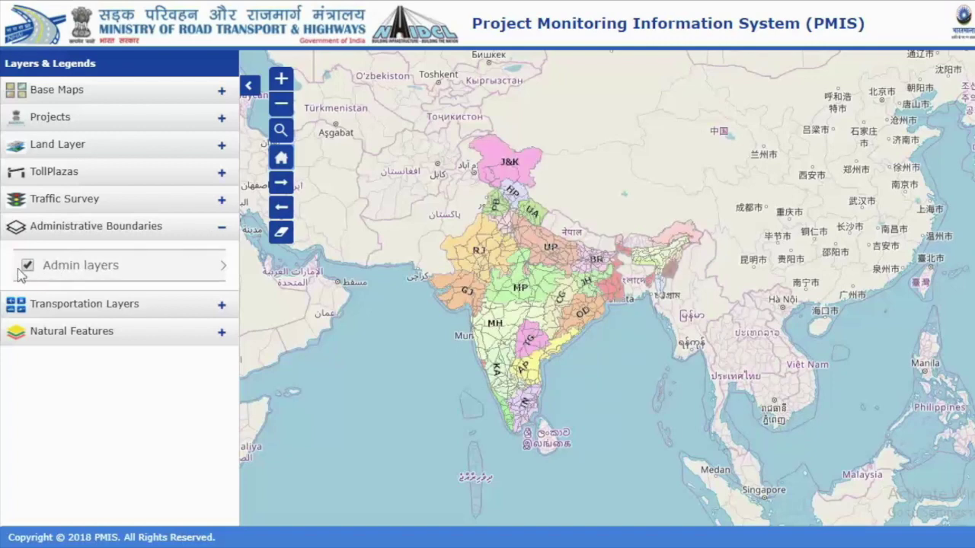
left_click(220, 266)
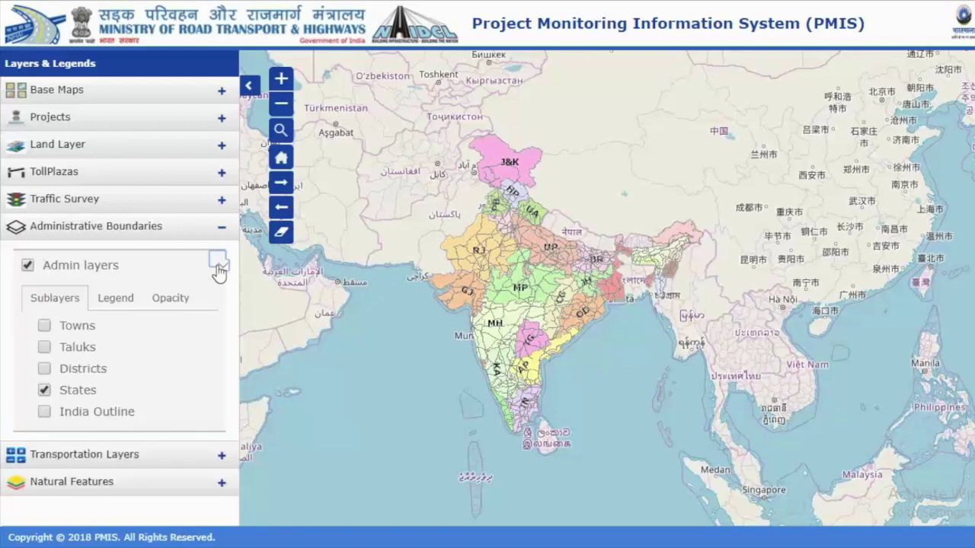
left_click(45, 326)
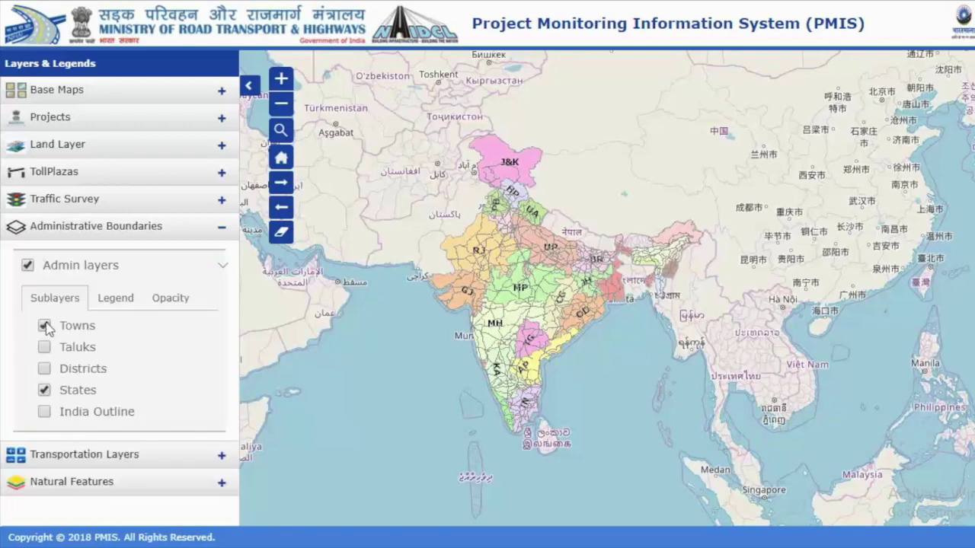